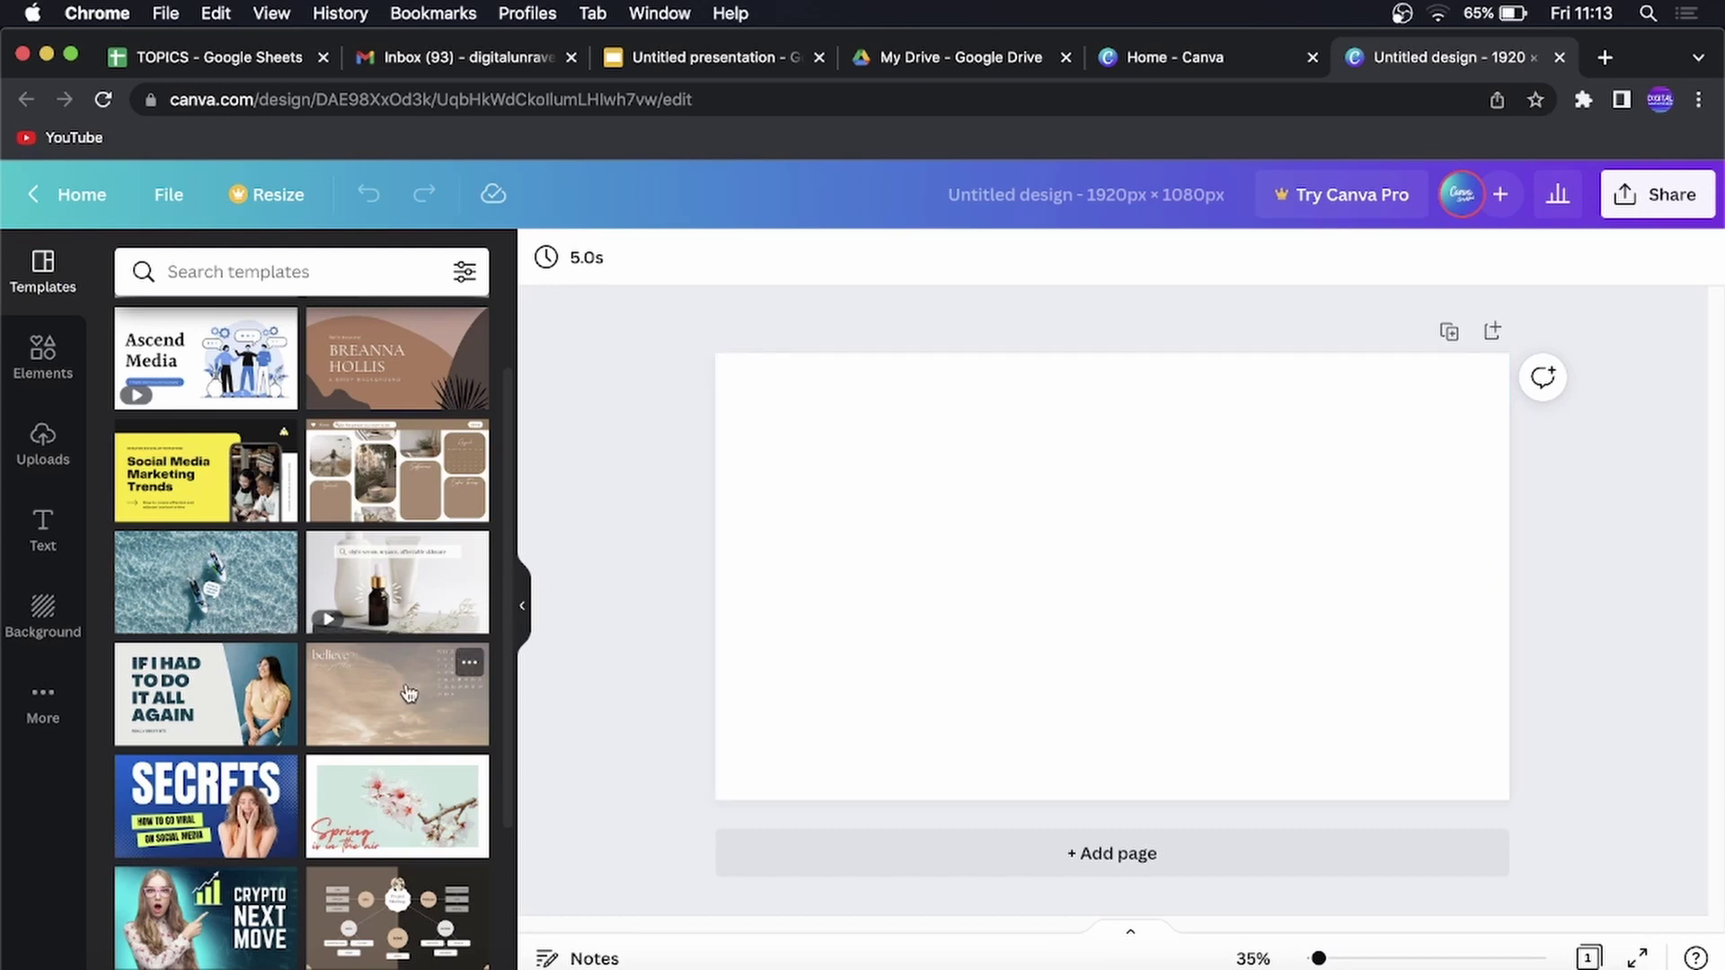
# Step: Place the 'believe' May 2022 calendar template on the page and dismiss the photo tip
pyautogui.moveTo(408, 693); pyautogui.dragTo(936, 485)
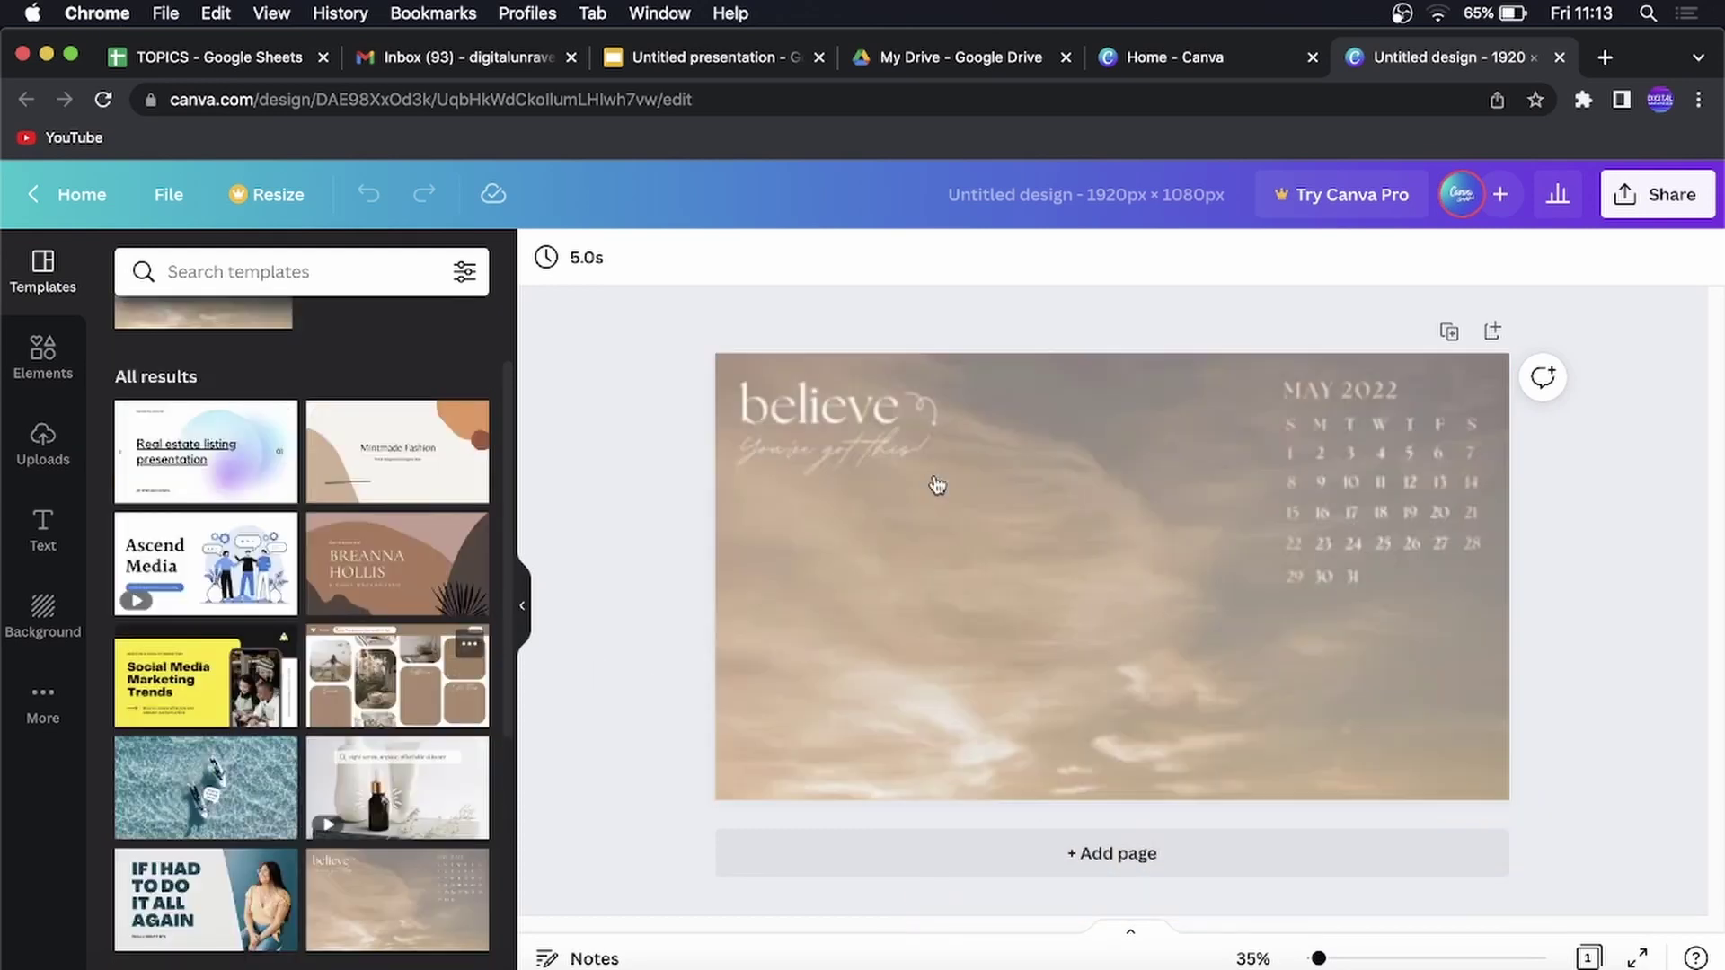
pyautogui.click(659, 636)
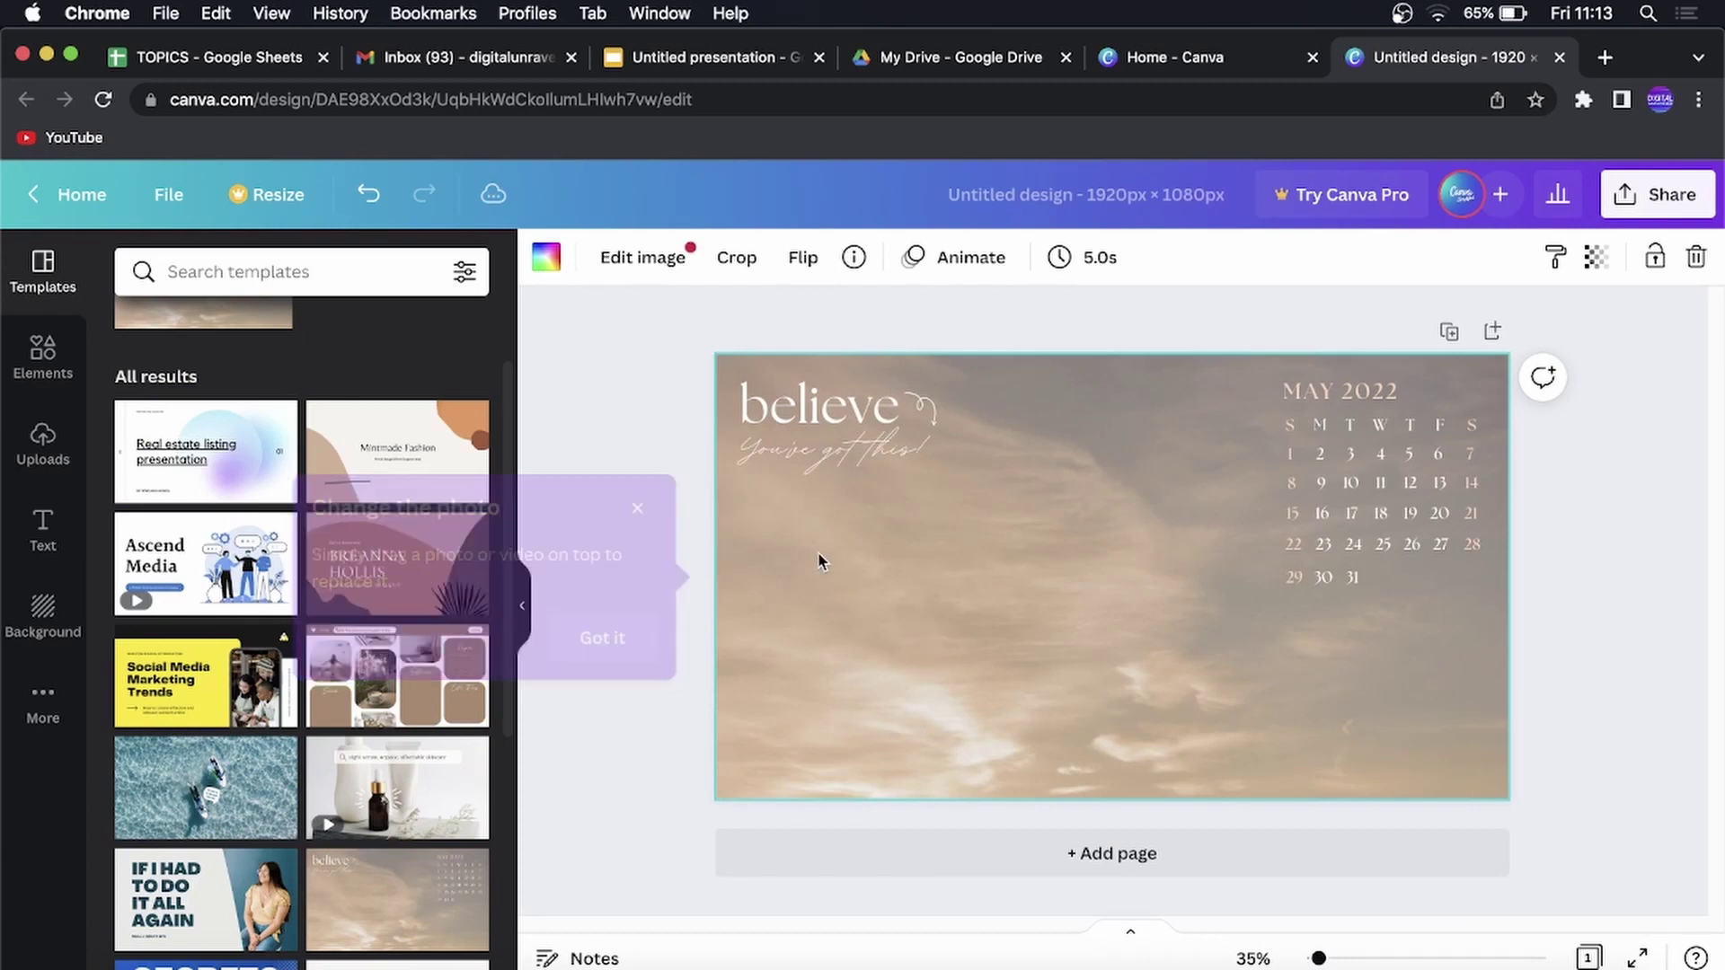
pyautogui.click(1521, 543)
pyautogui.click(1412, 564)
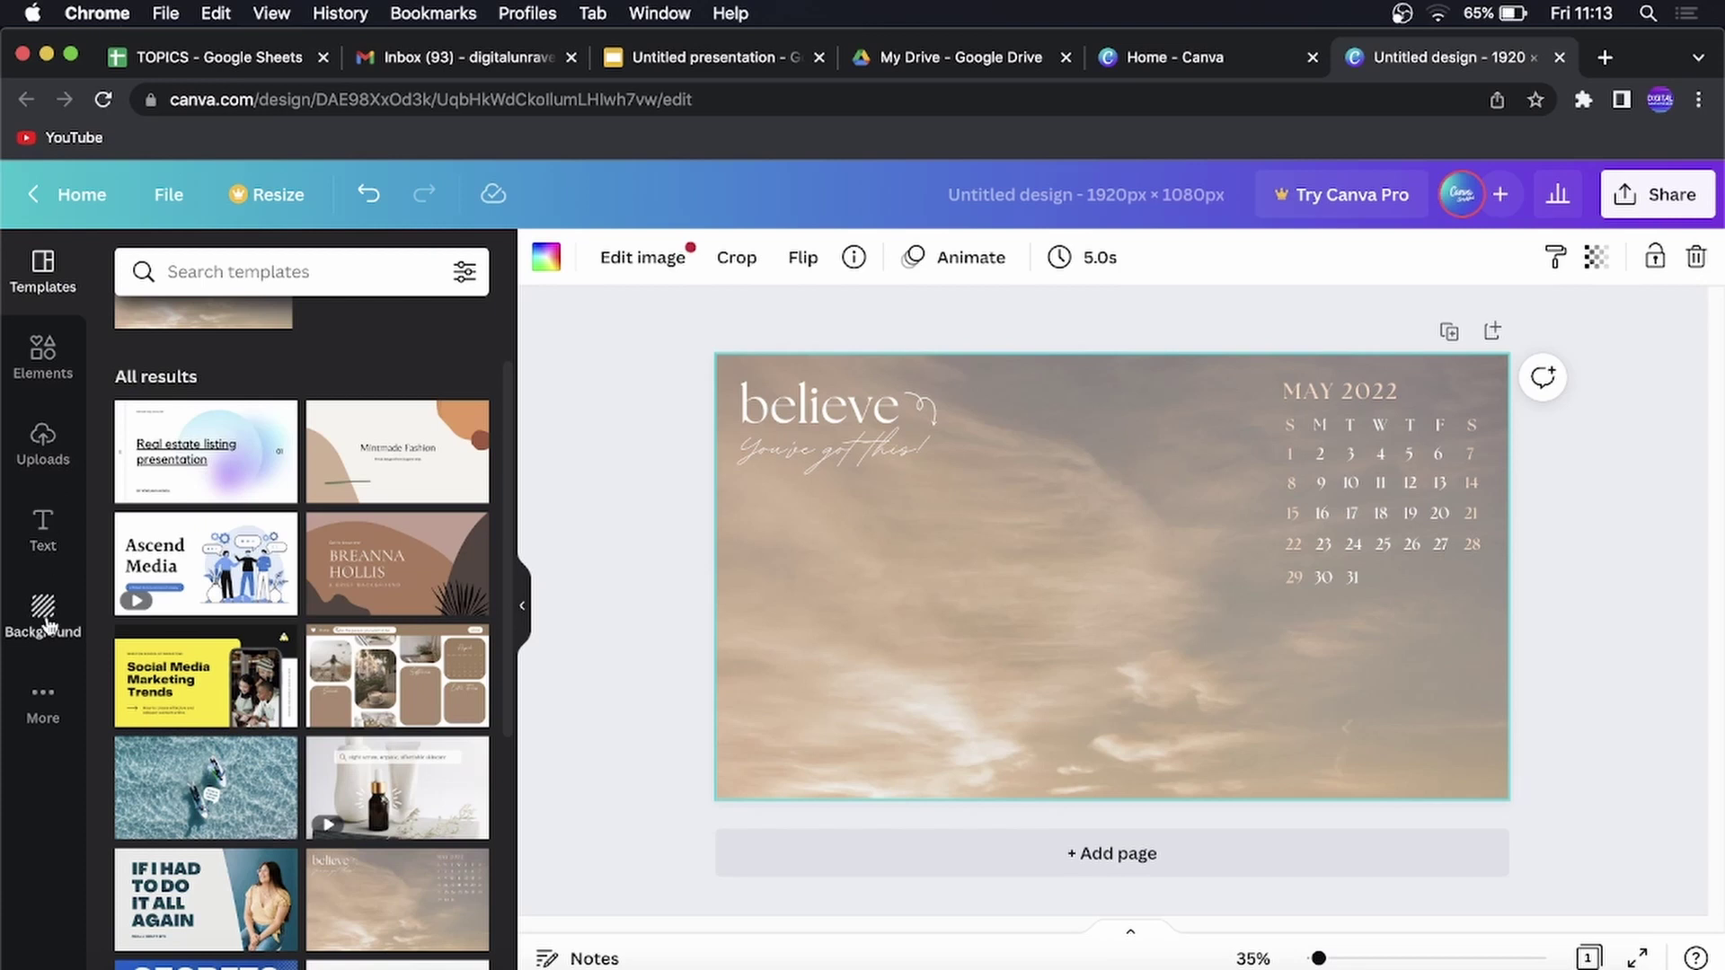
# Step: Open the More panel listing extra apps and content sources
pyautogui.click(49, 703)
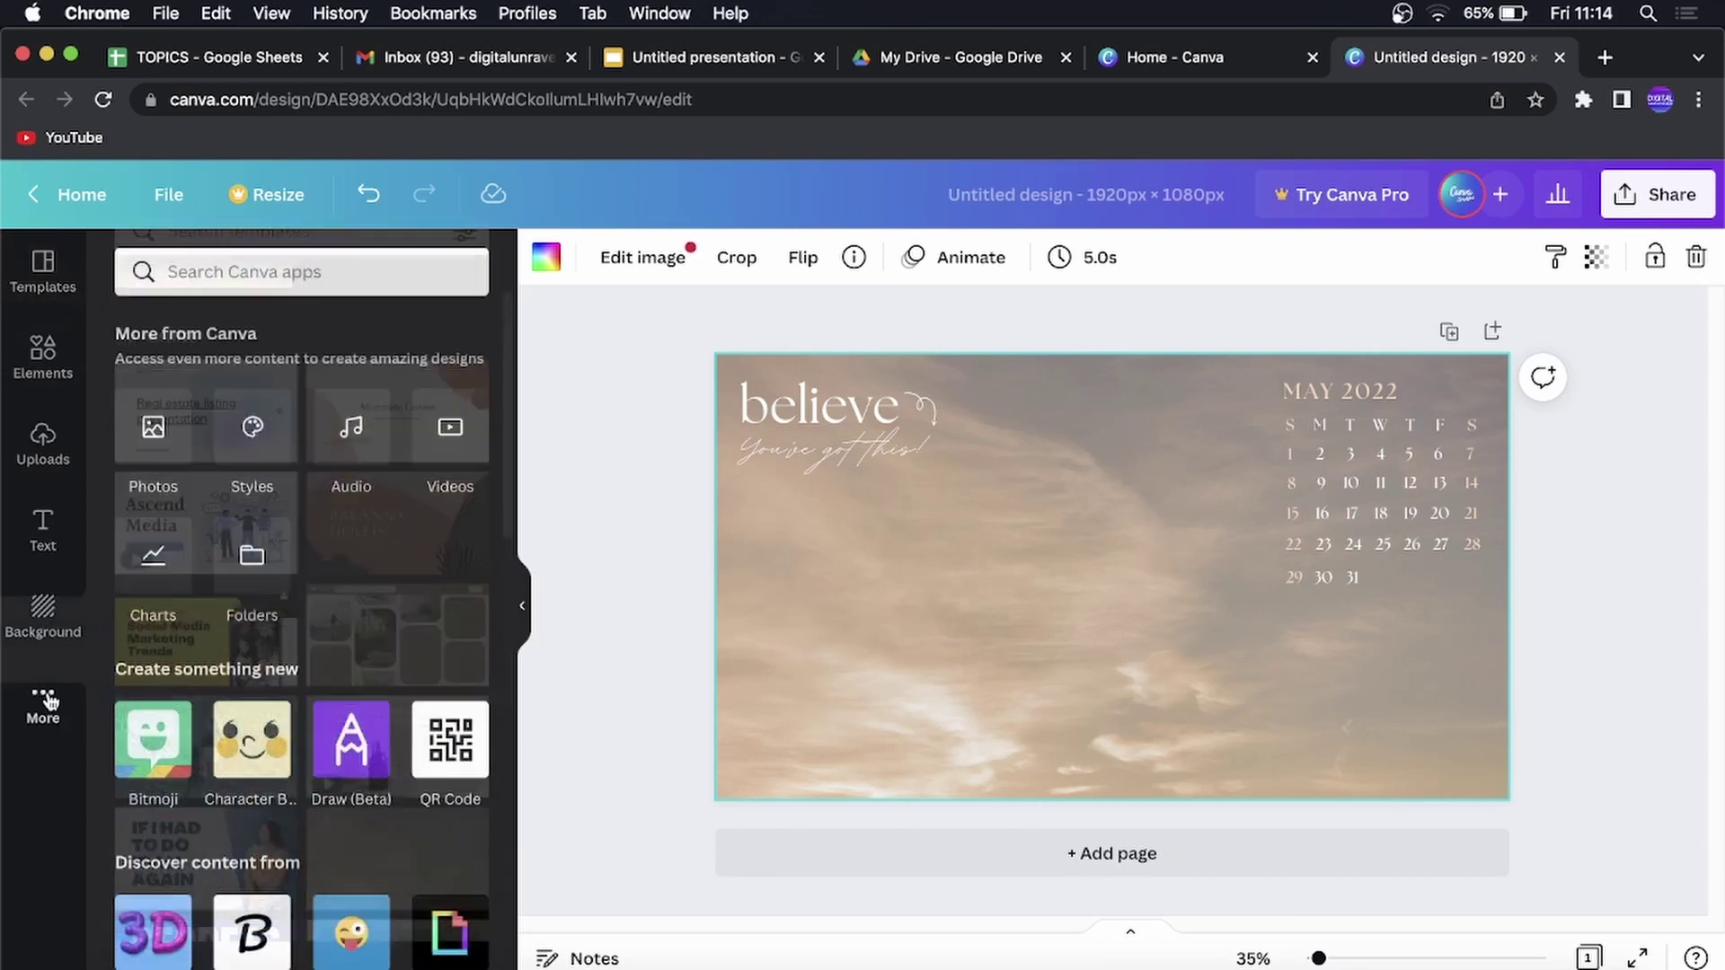
pyautogui.scroll(-2, 382, 625)
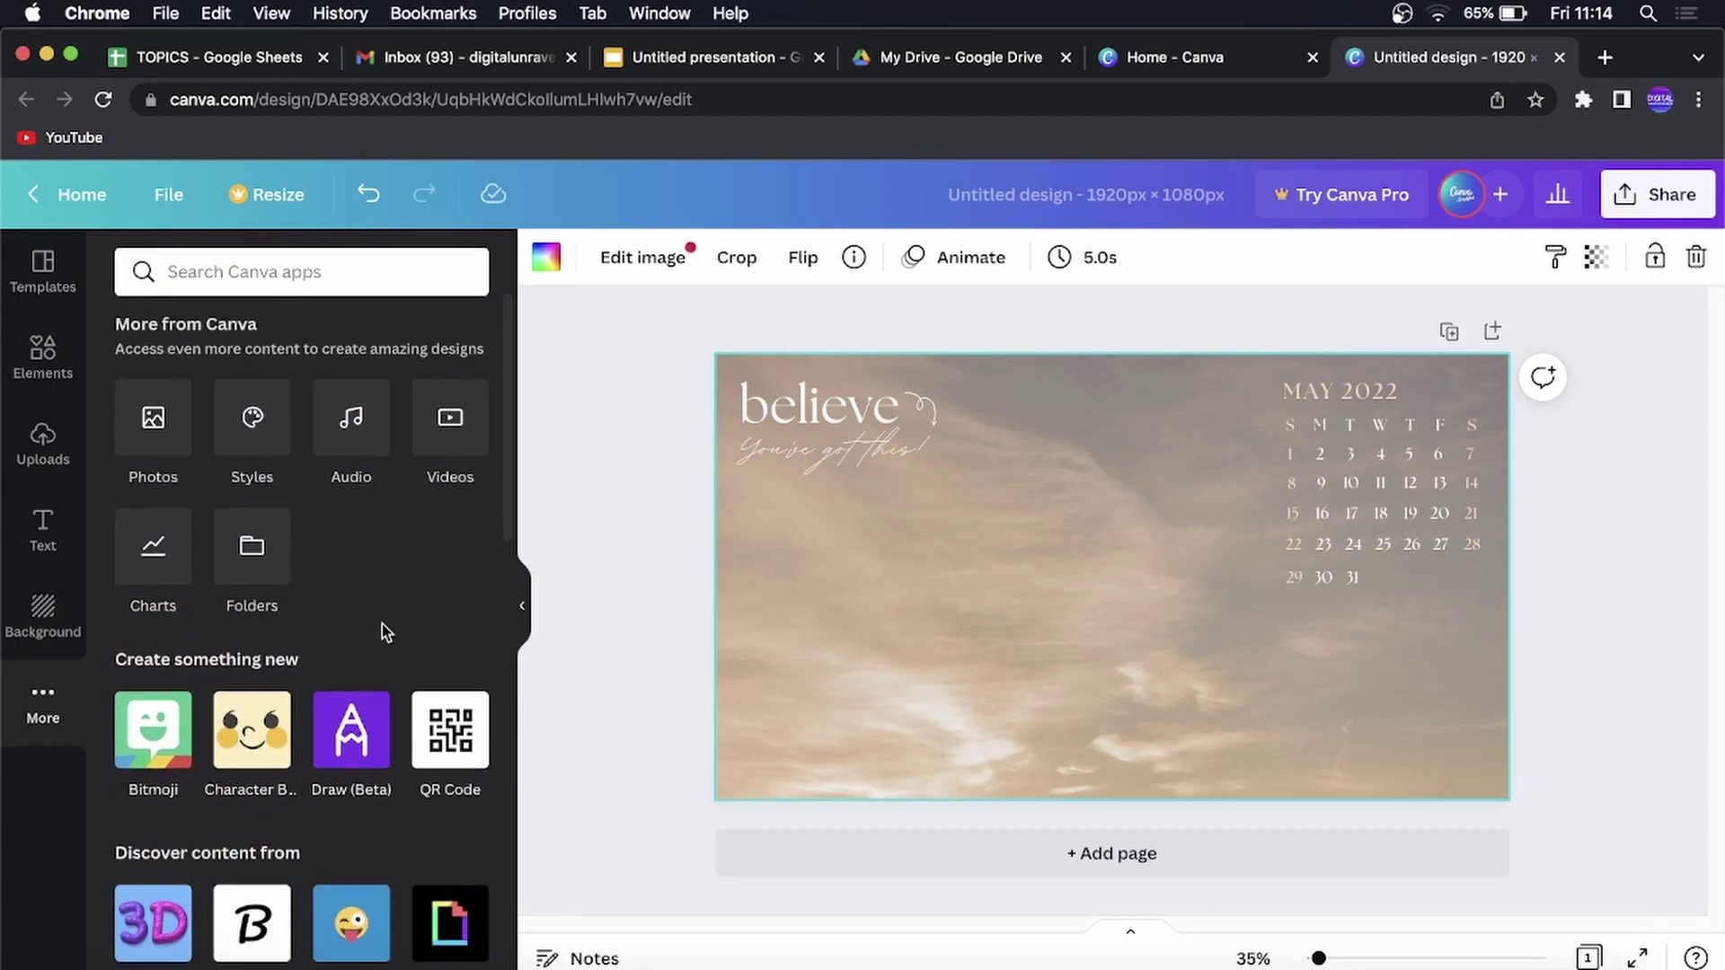
pyautogui.scroll(-3, 382, 624)
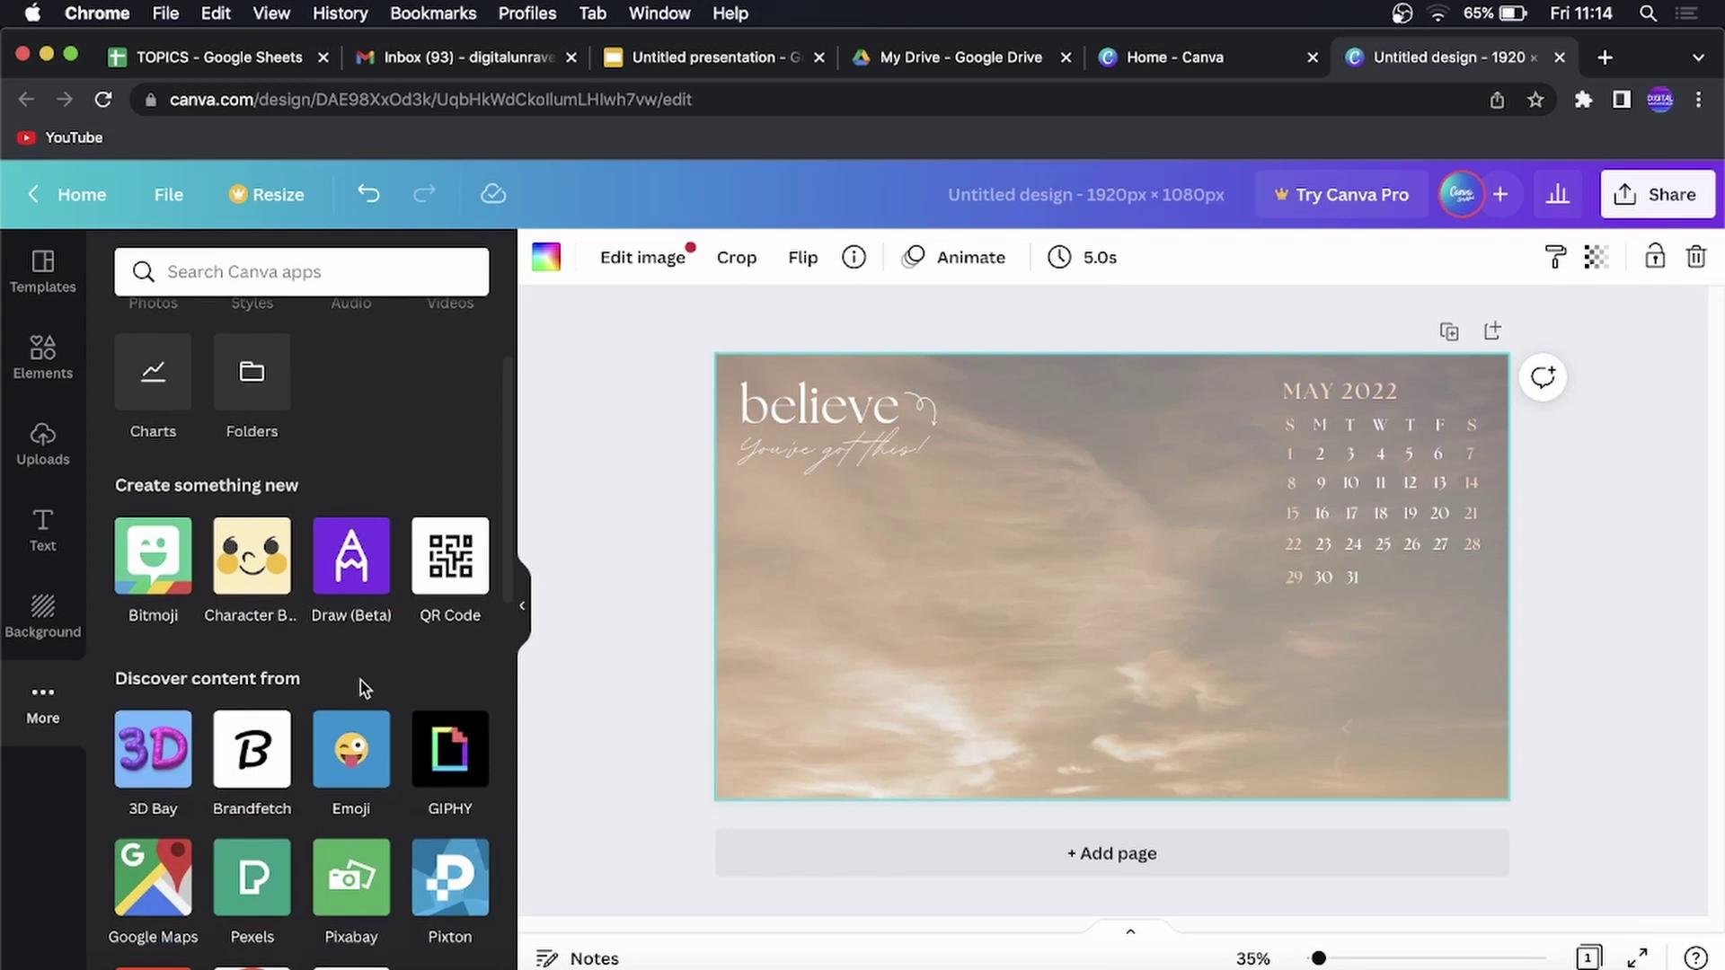
# Step: Open the Emoji app to show its Smileys & People collection
pyautogui.click(359, 755)
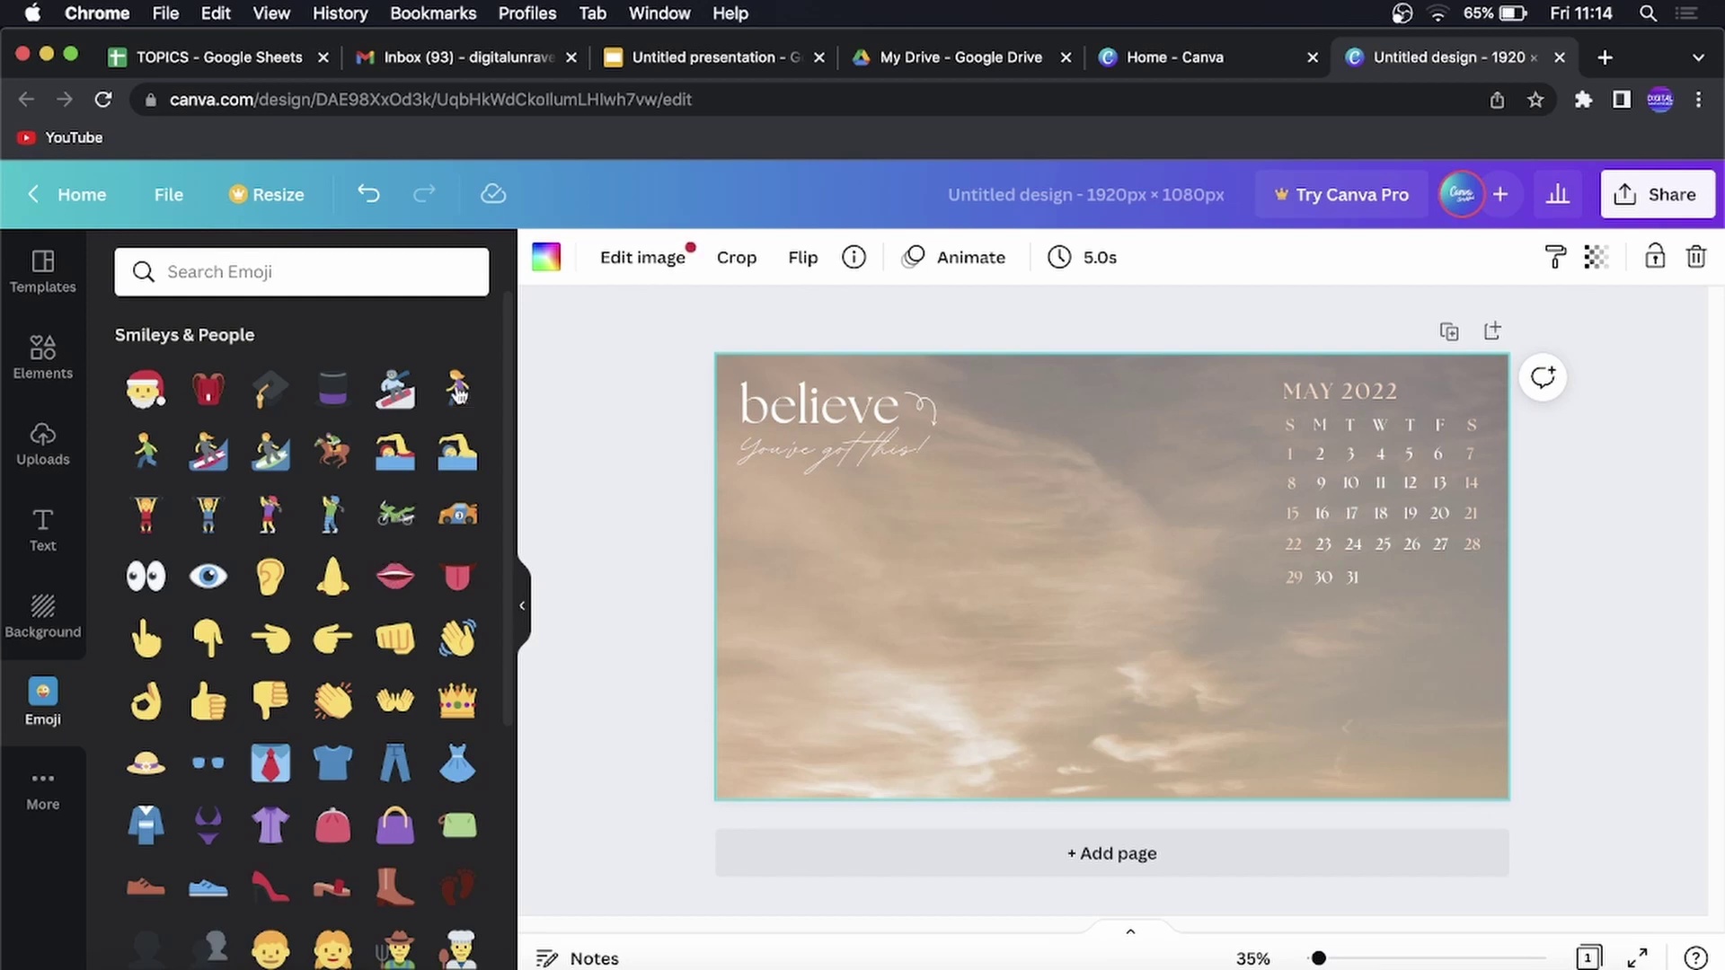
# Step: Add the running woman emoji between the title and the calendar dates
pyautogui.moveTo(462, 388); pyautogui.dragTo(529, 402)
pyautogui.moveTo(1062, 561); pyautogui.dragTo(1176, 508)
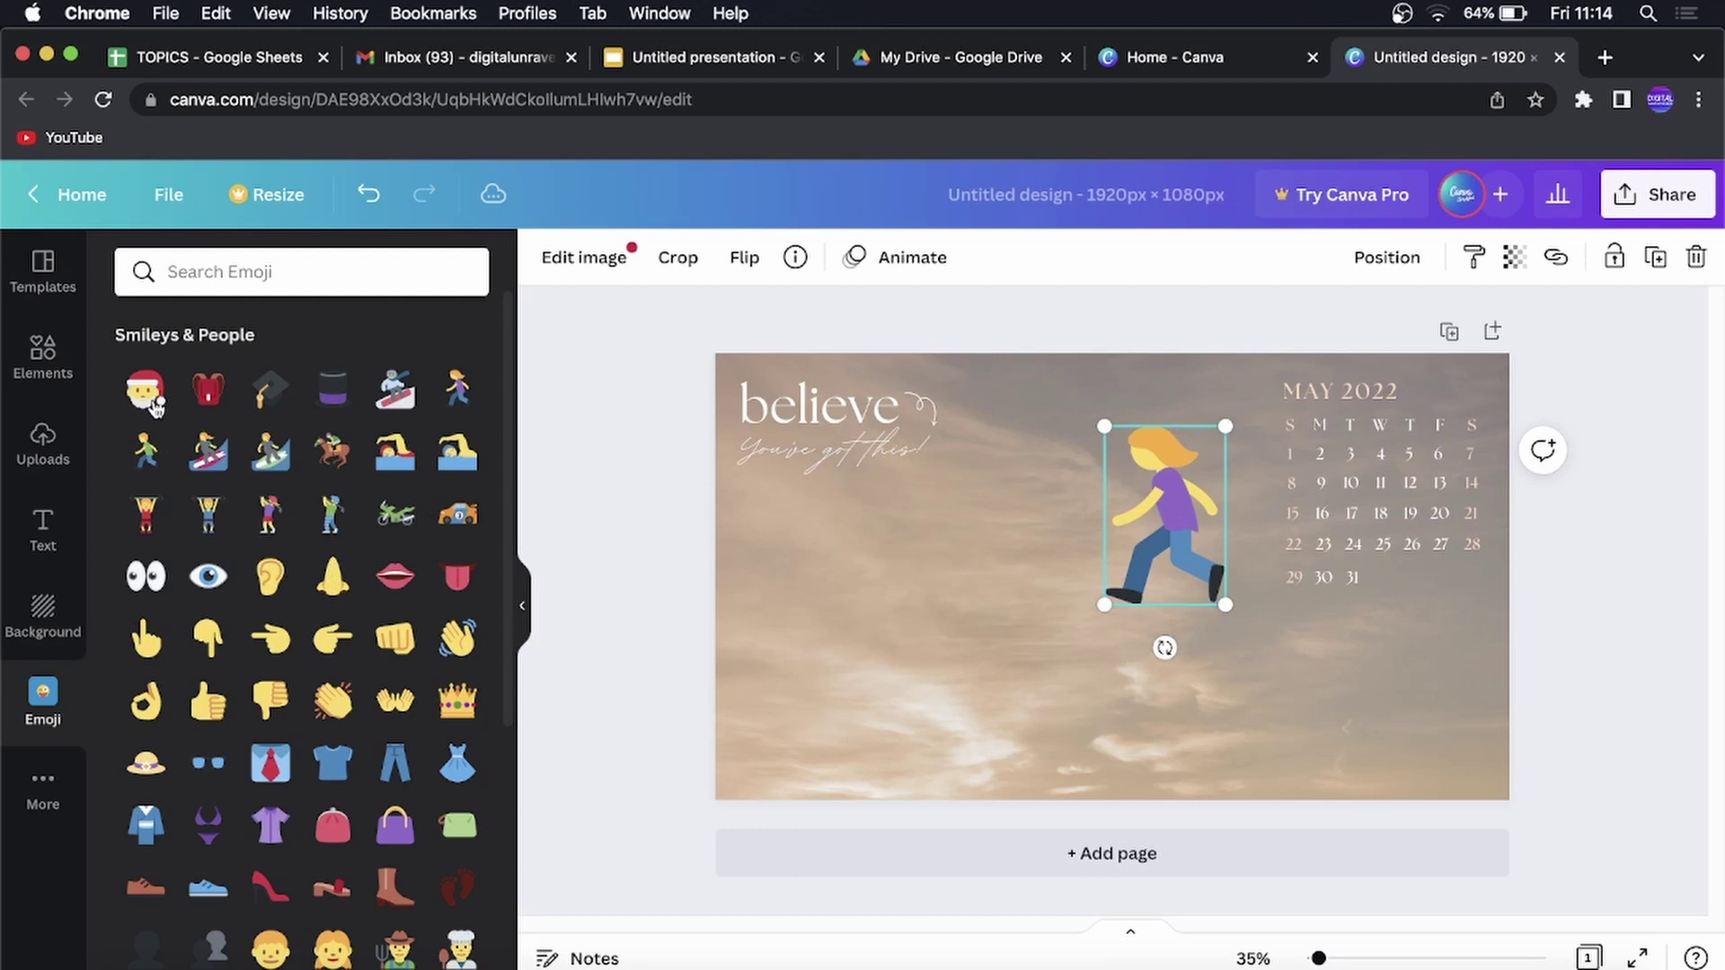
pyautogui.scroll(-3, 422, 526)
pyautogui.scroll(-3, 421, 527)
pyautogui.scroll(-5, 422, 527)
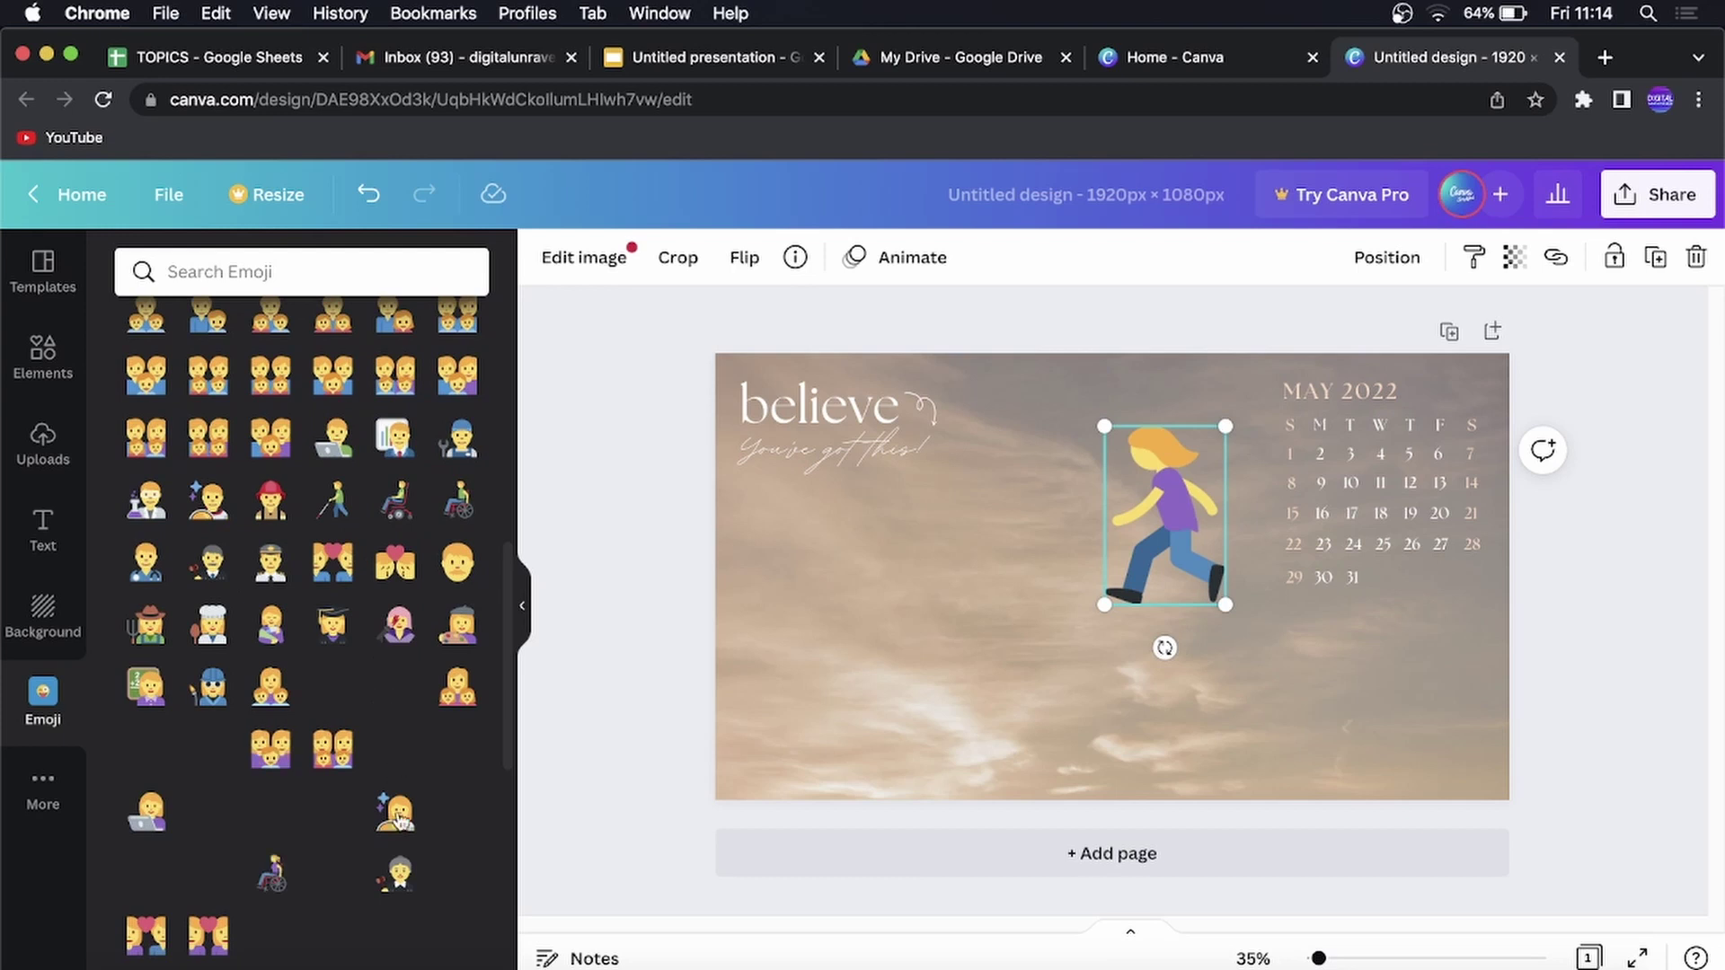
# Step: Add a resized judge emoji at left, with a shrunken running woman beside it below the title
pyautogui.moveTo(398, 812); pyautogui.dragTo(892, 641)
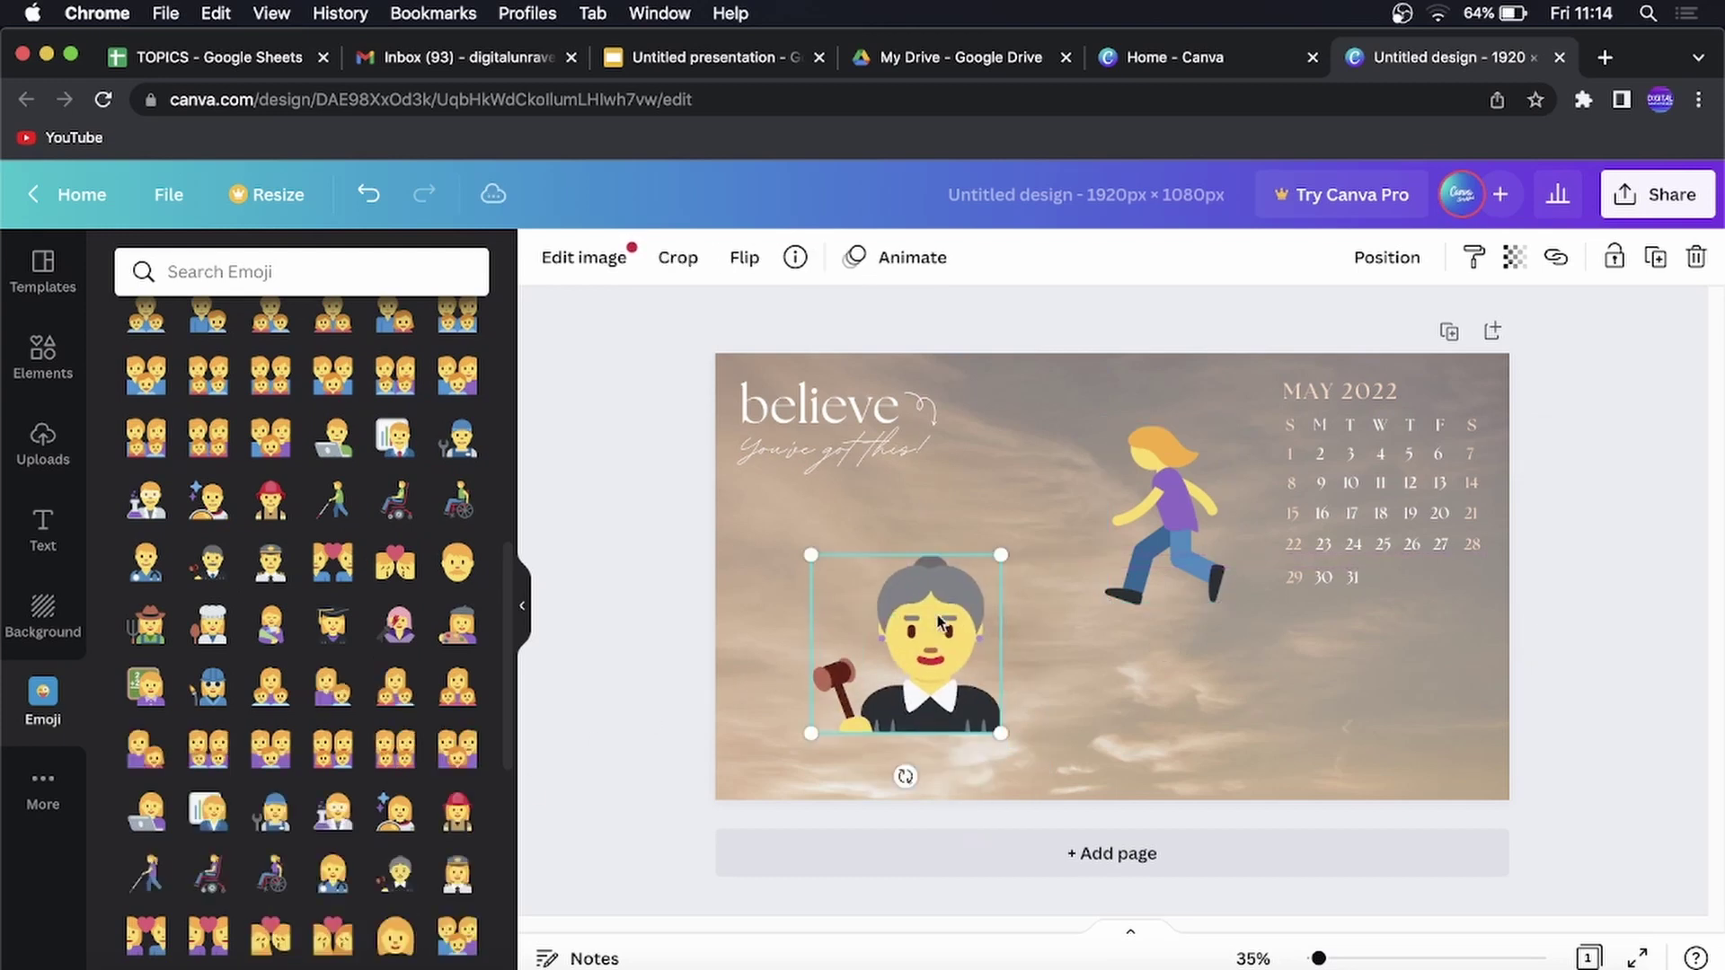
pyautogui.moveTo(1049, 606); pyautogui.dragTo(931, 582)
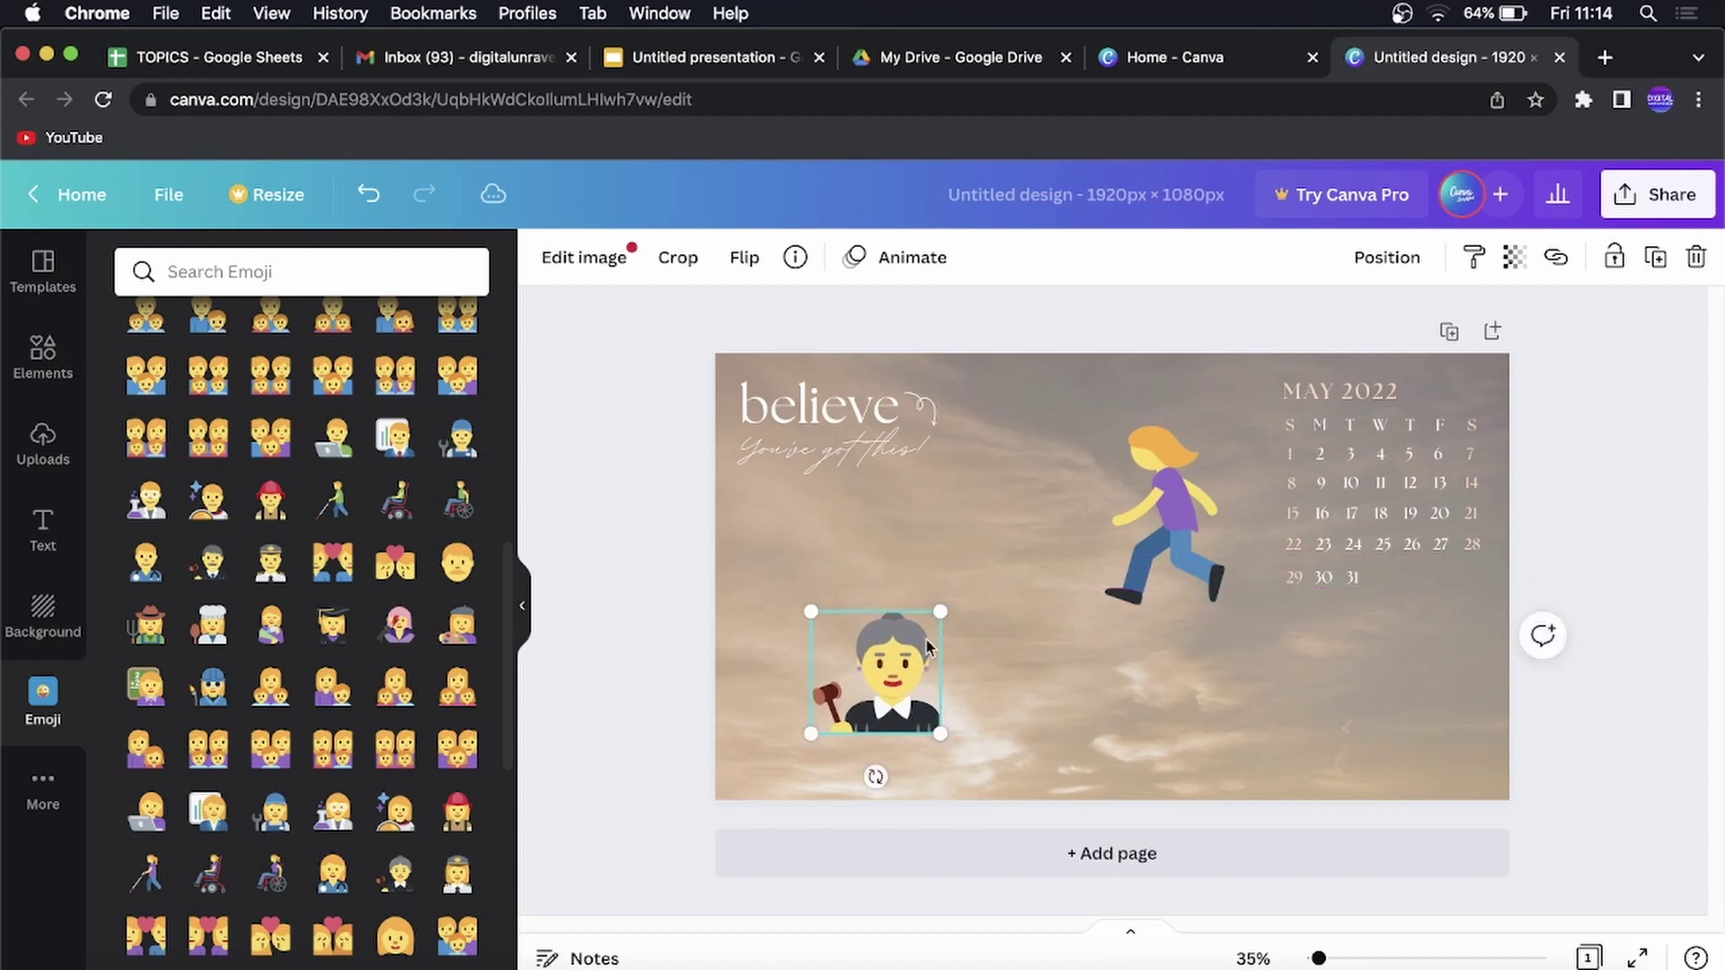
pyautogui.moveTo(883, 675); pyautogui.dragTo(819, 574)
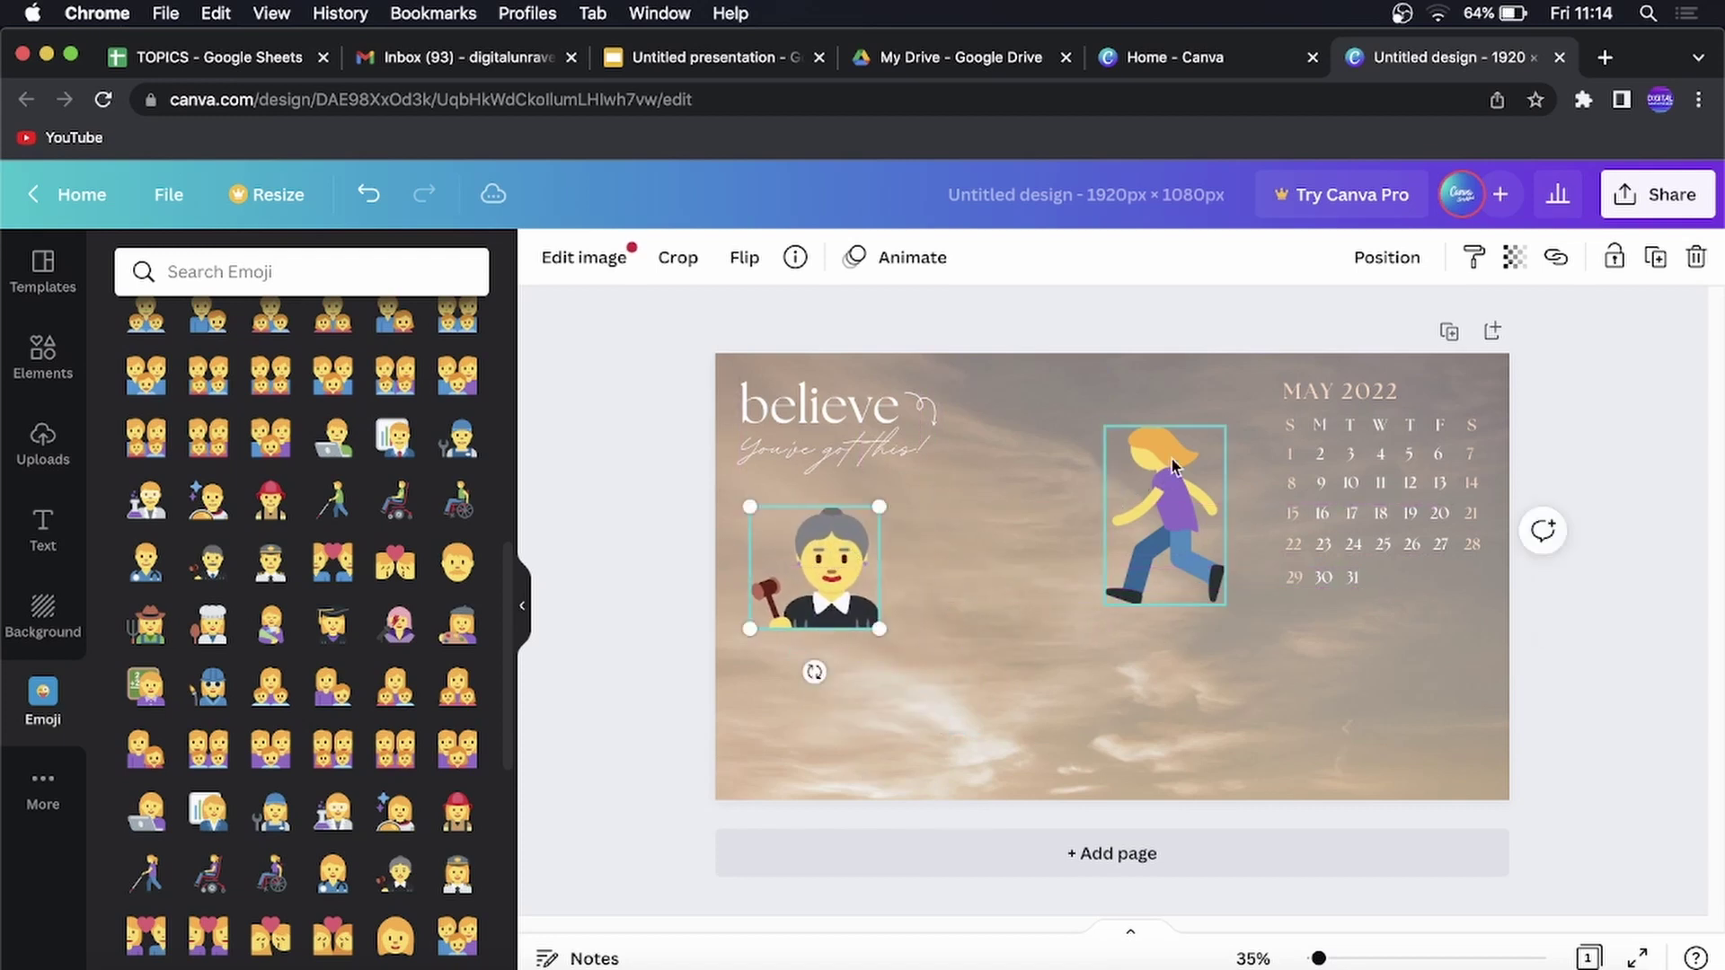
pyautogui.moveTo(1174, 466)
pyautogui.mouseDown()
pyautogui.moveTo(1156, 526)
pyautogui.moveTo(972, 551)
pyautogui.mouseUp()
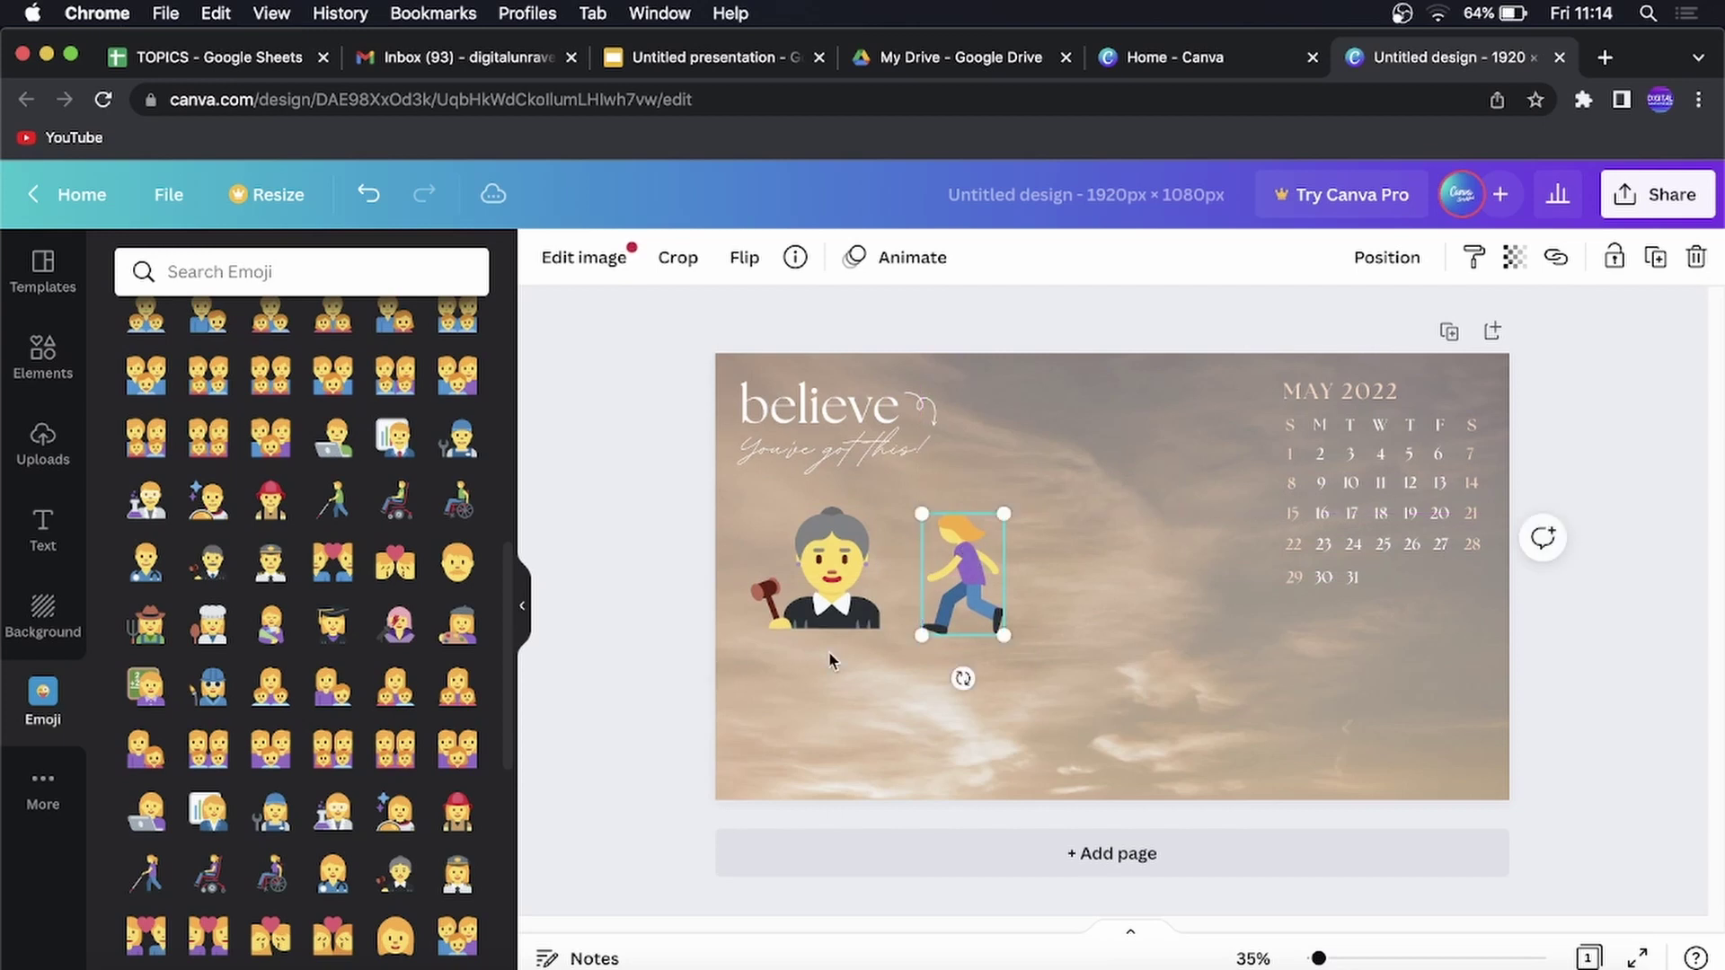
pyautogui.click(871, 676)
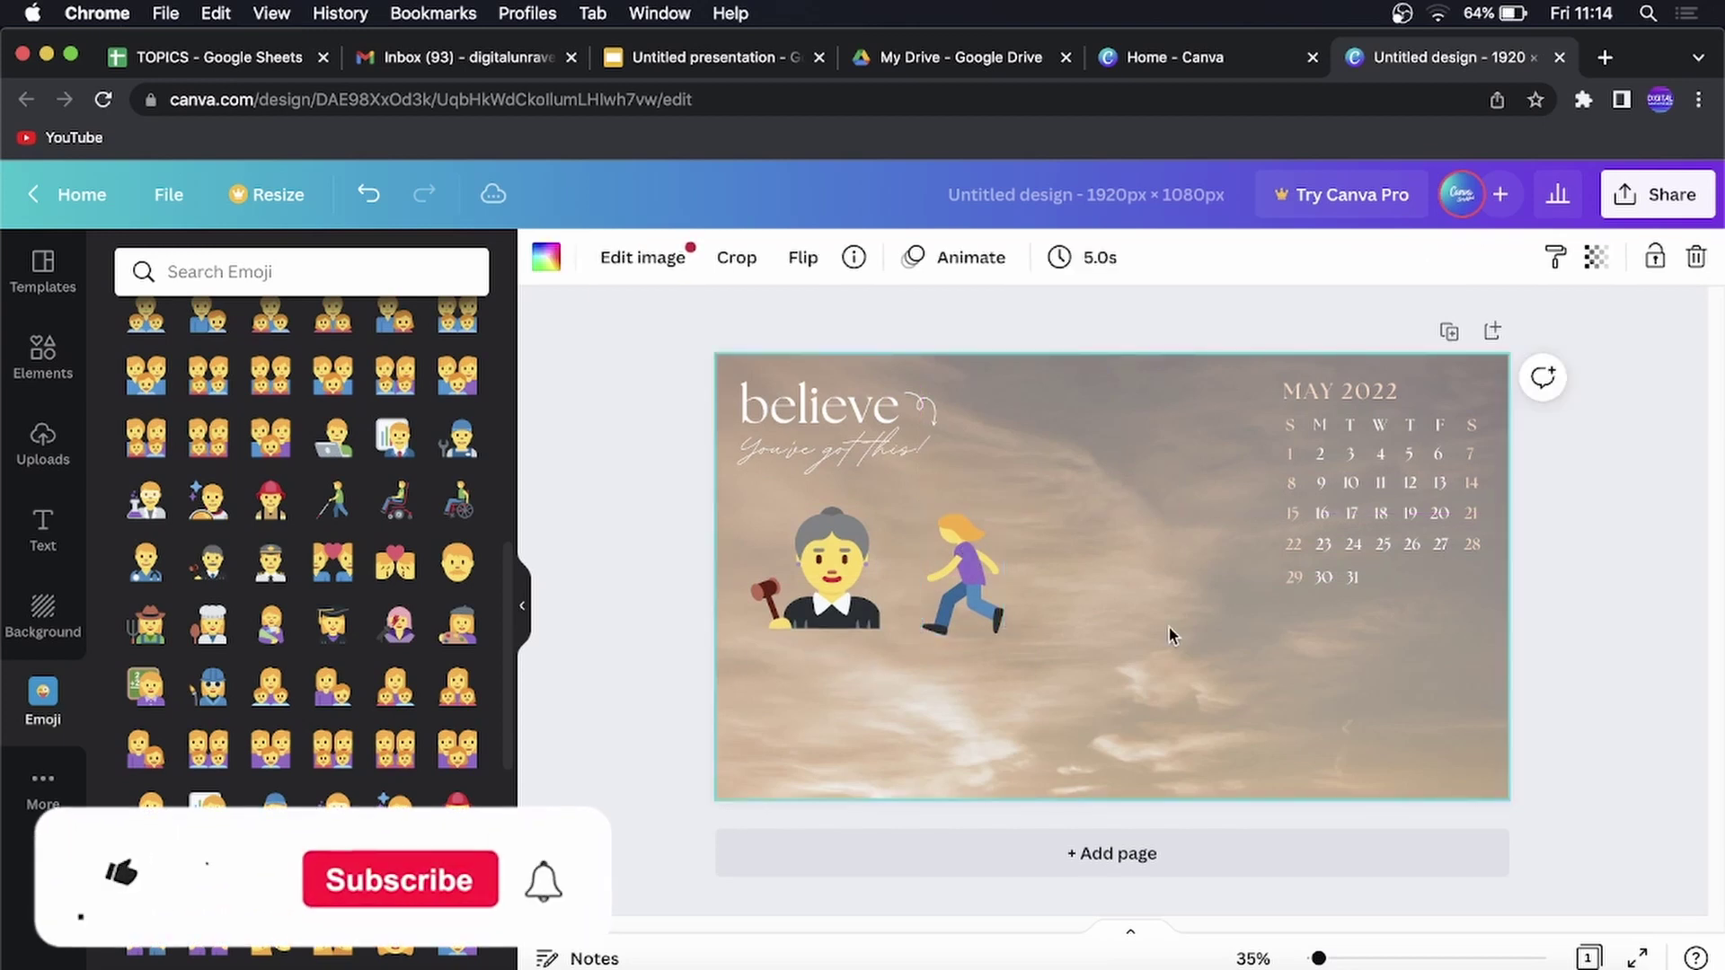